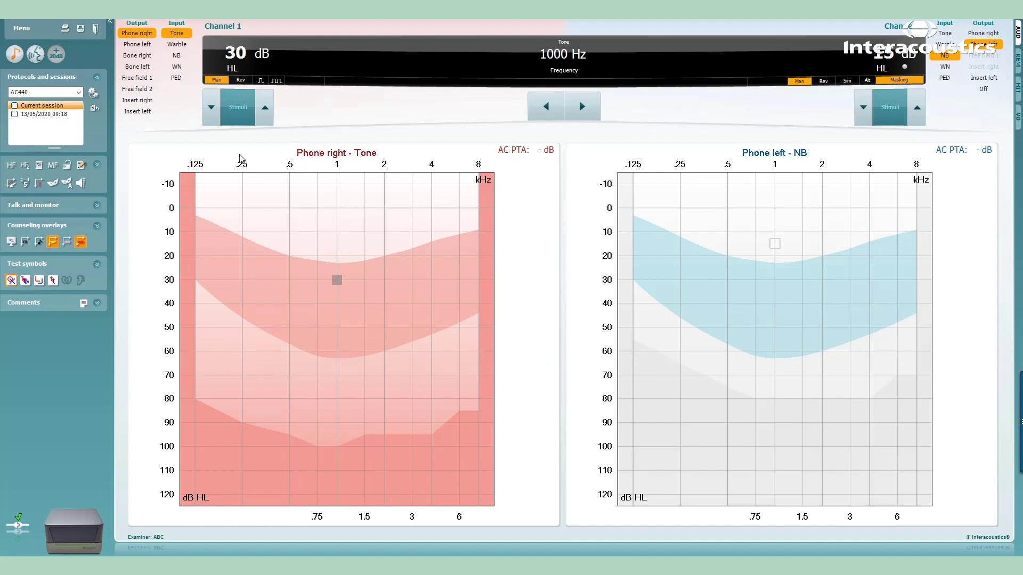
- Load the 13/05/2020 09:18 session audiograms and switch to the real-ear measurement module
click(54, 118)
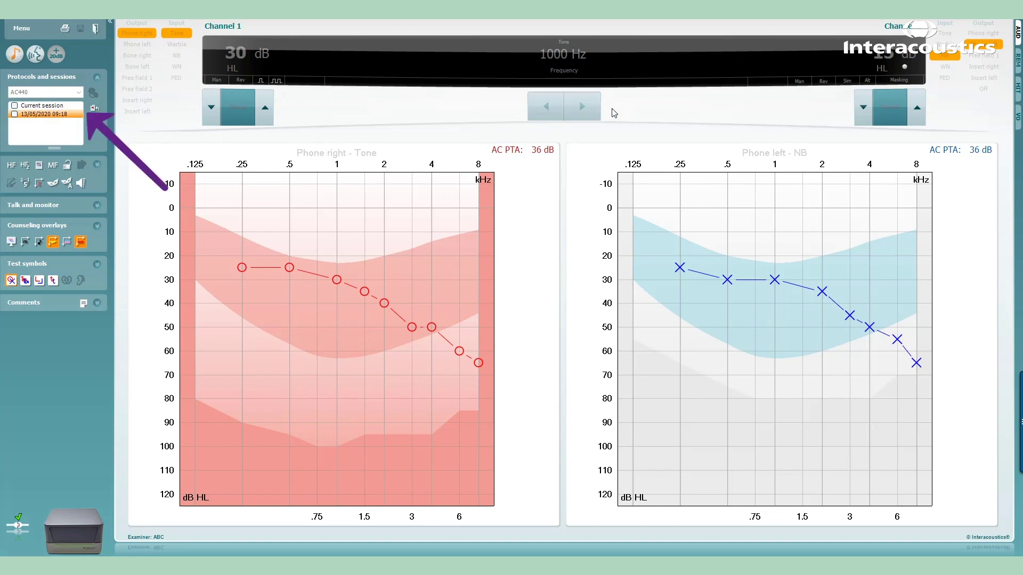
click(1017, 67)
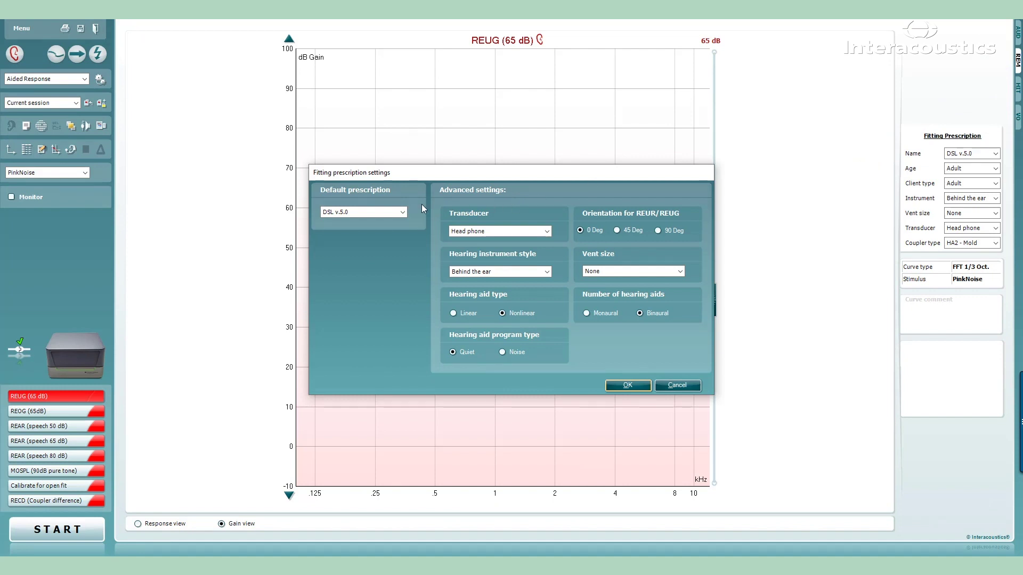
- Confirm DSL v5.0 as the default fitting prescription
click(403, 212)
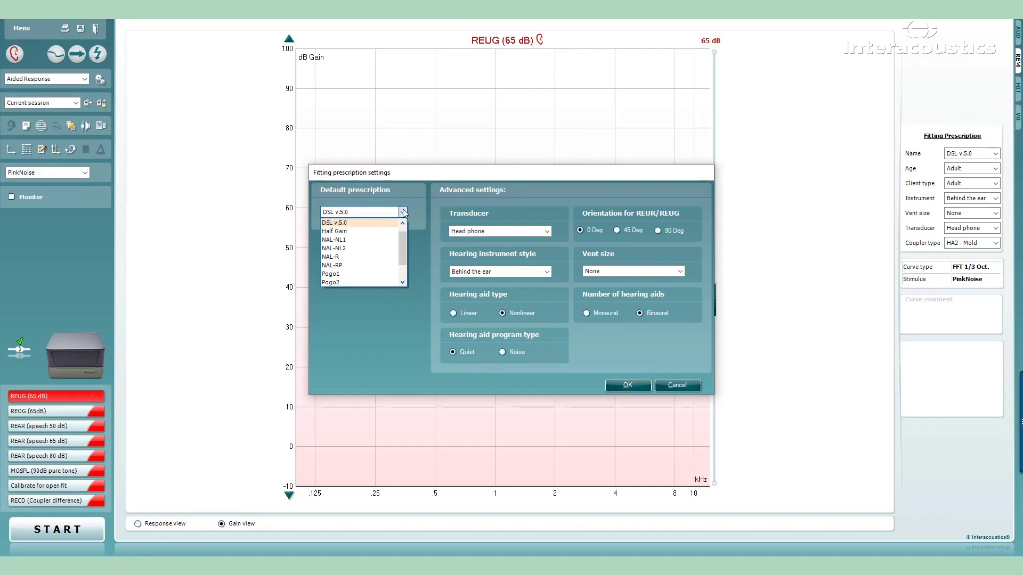
click(403, 210)
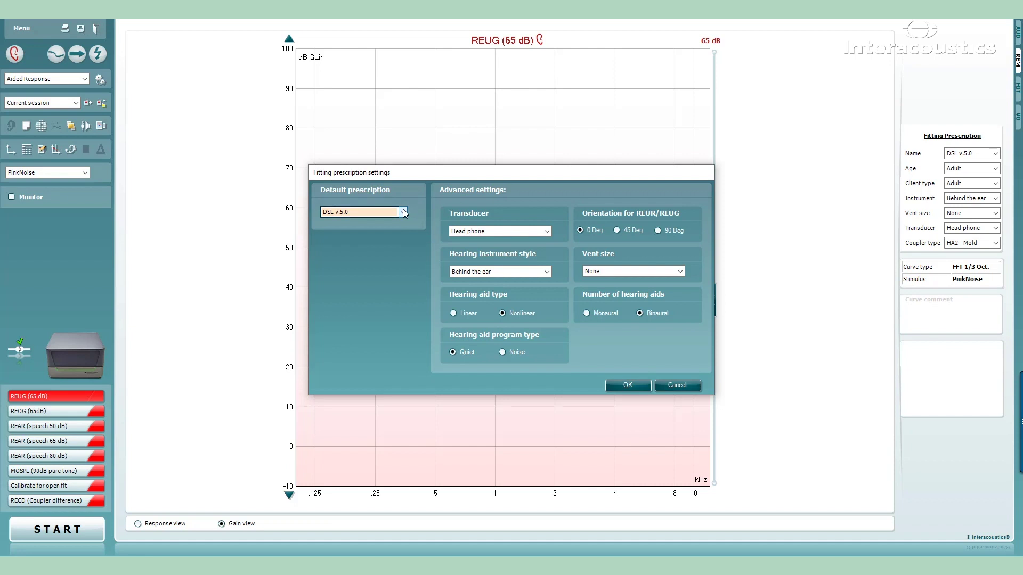
click(602, 315)
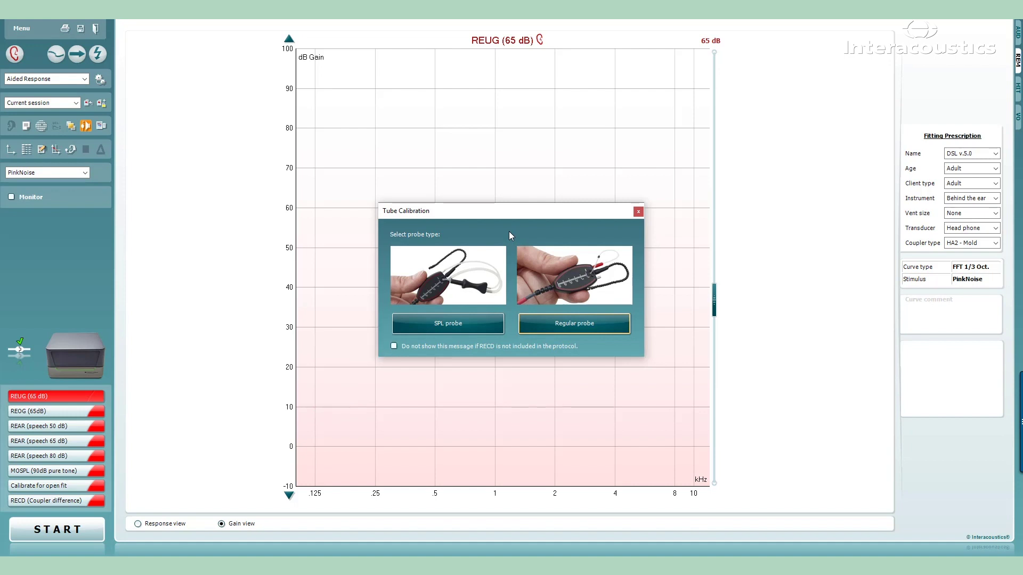
- Calibrate the regular probe tube and start the RECD (Coupler difference) test
click(561, 320)
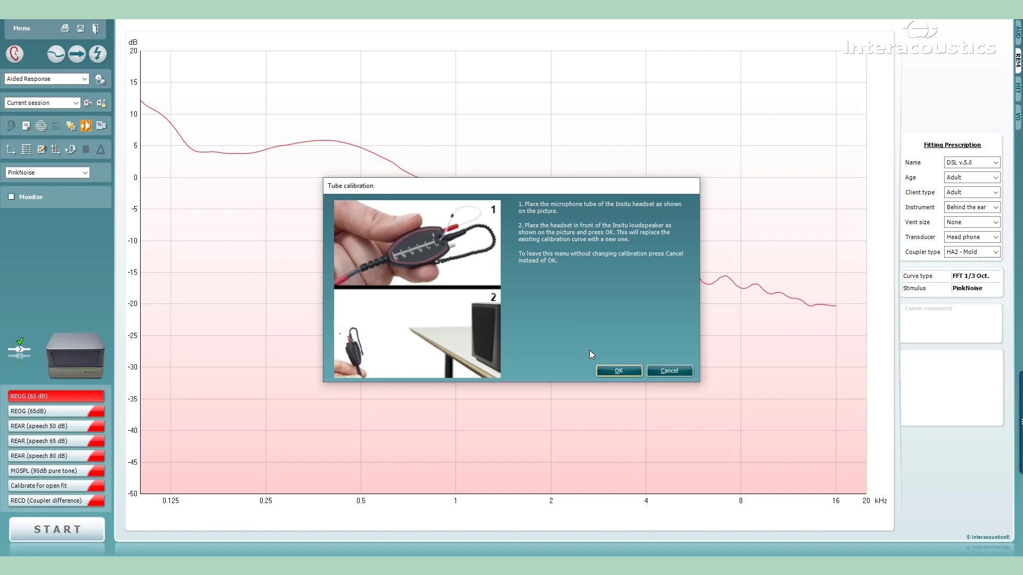
click(611, 368)
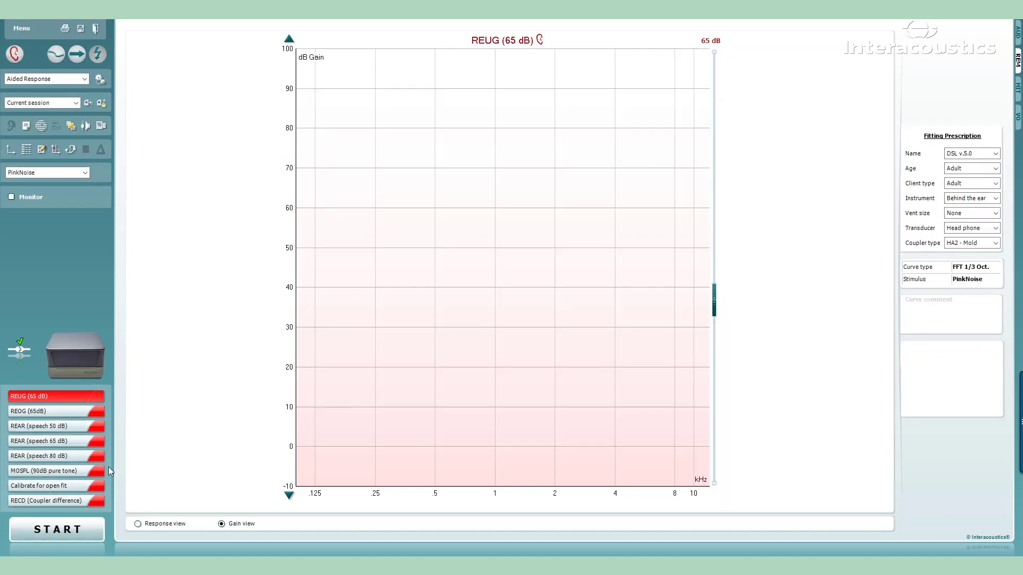
click(72, 500)
click(89, 530)
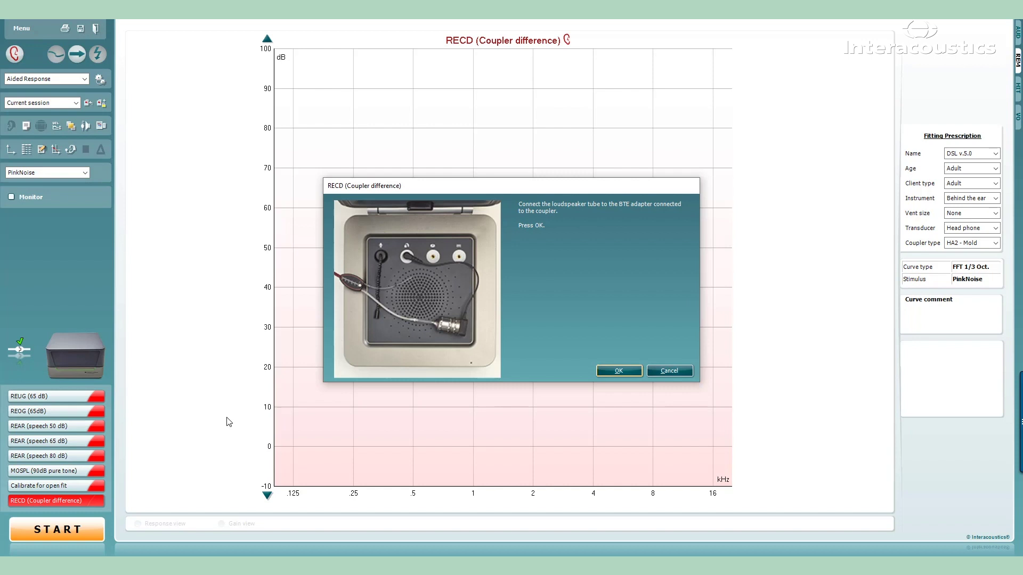
- Run the RECD measurement with coupler connected and probe tube in the ear, then reselect RECD
click(618, 371)
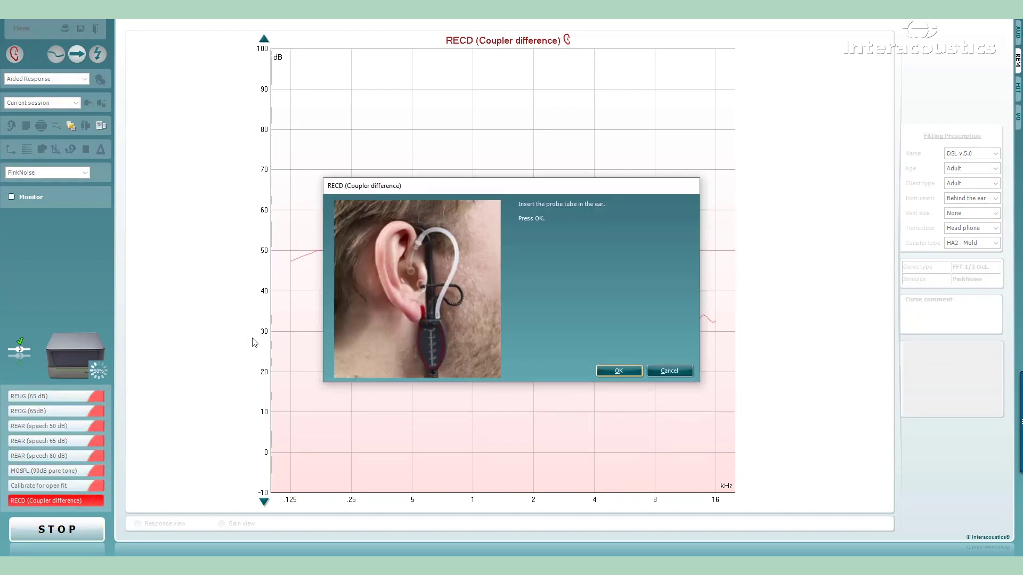
click(613, 373)
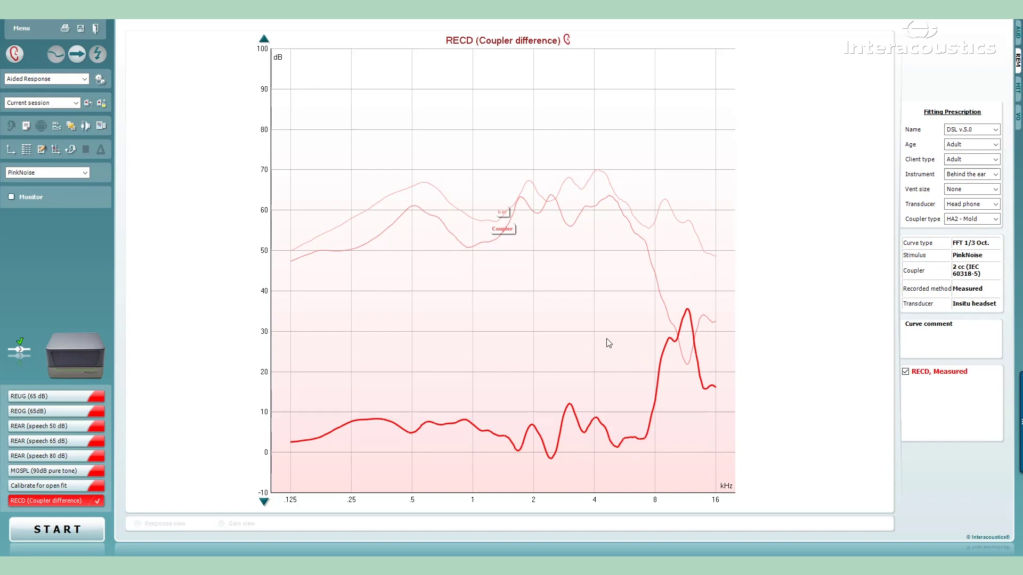
scroll(607, 342, down, 1)
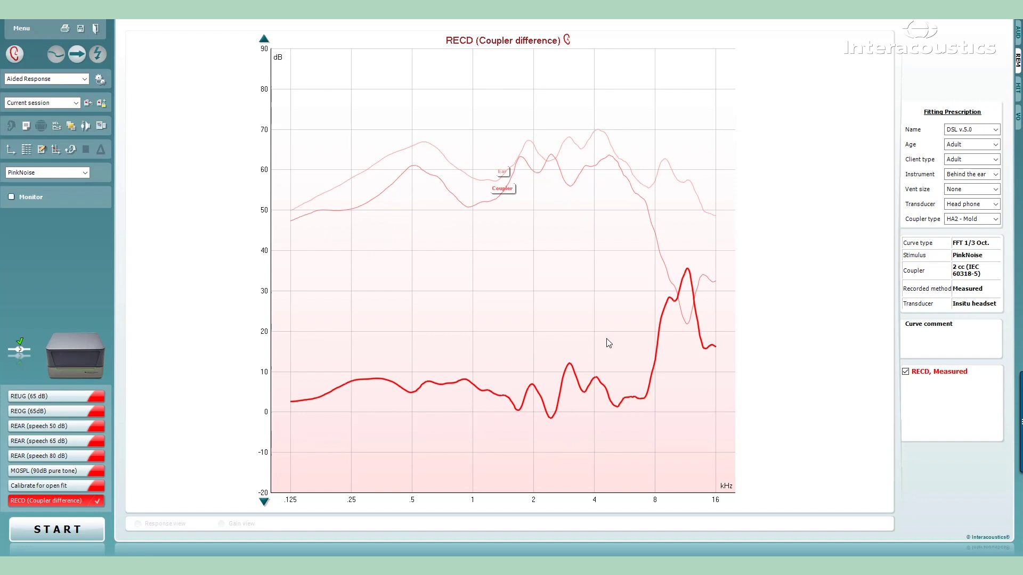
scroll(606, 343, up, 1)
scroll(606, 343, down, 1)
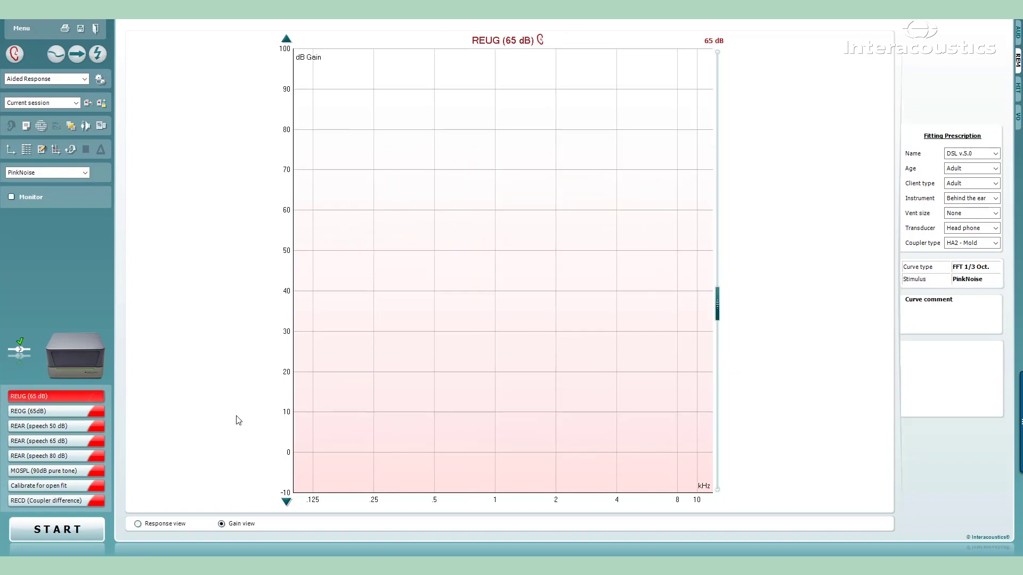
click(93, 501)
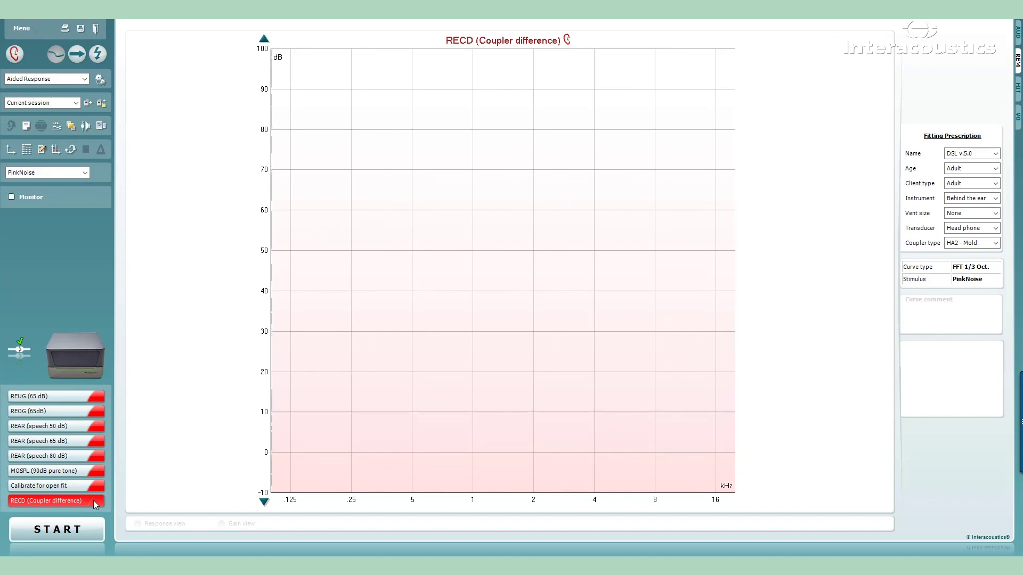
- Switch the RECD (Coupler difference) test to its predicted curve
right_click(93, 500)
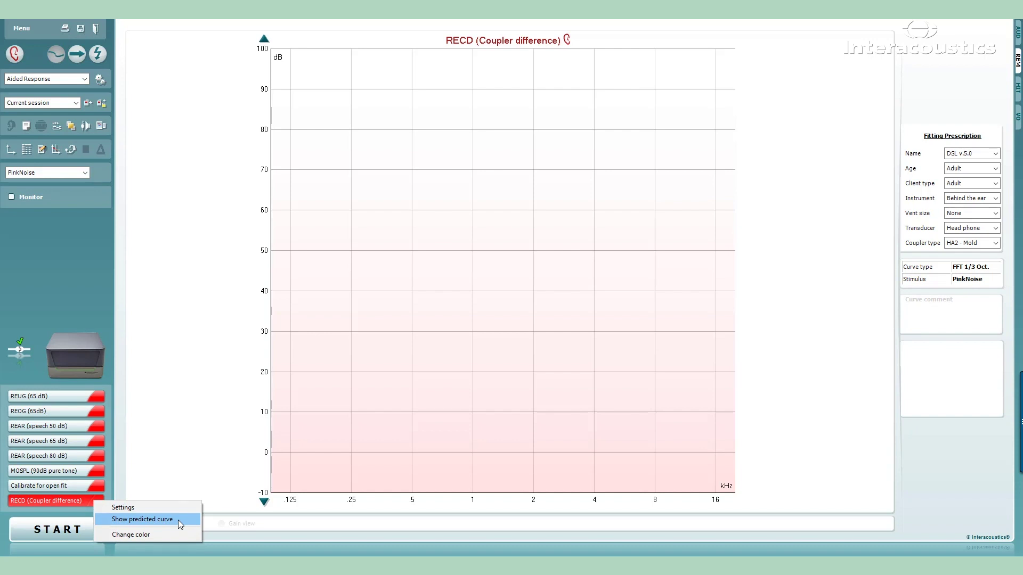
click(178, 520)
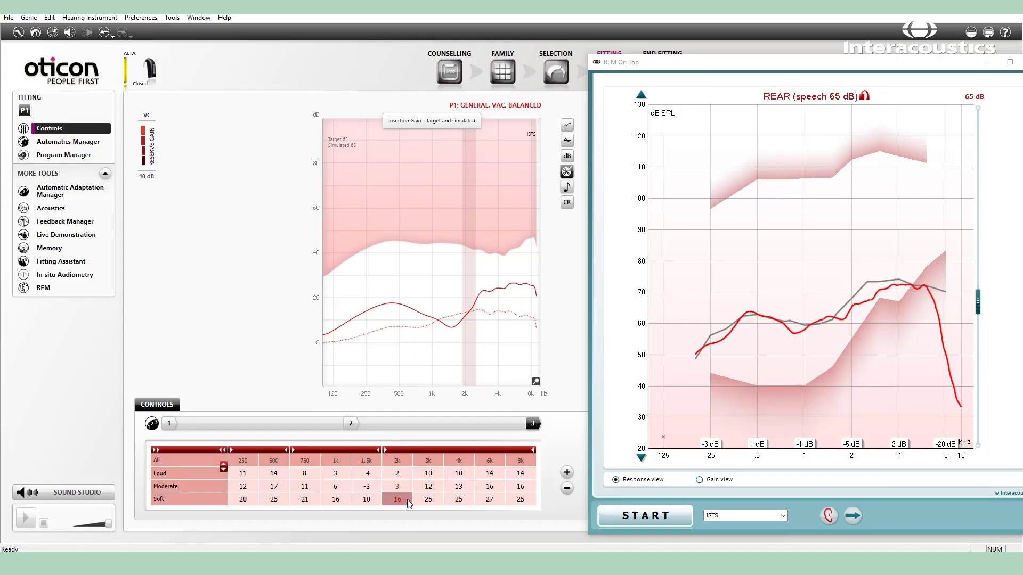
- Raise 2k–4k gain twice and 2k–3k once more for soft, moderate and loud sounds
click(405, 473)
drag(416, 473, 458, 498)
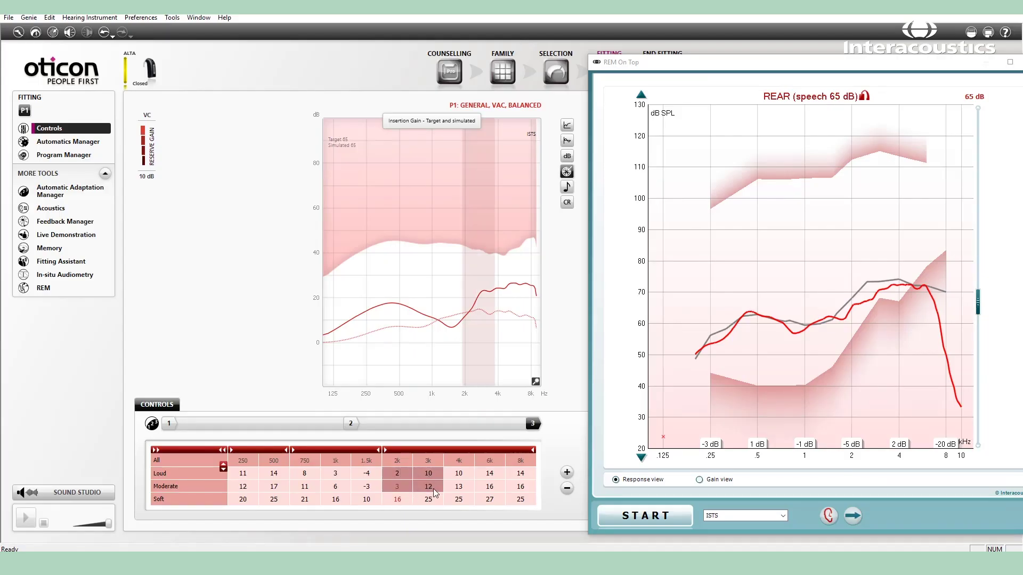
click(567, 473)
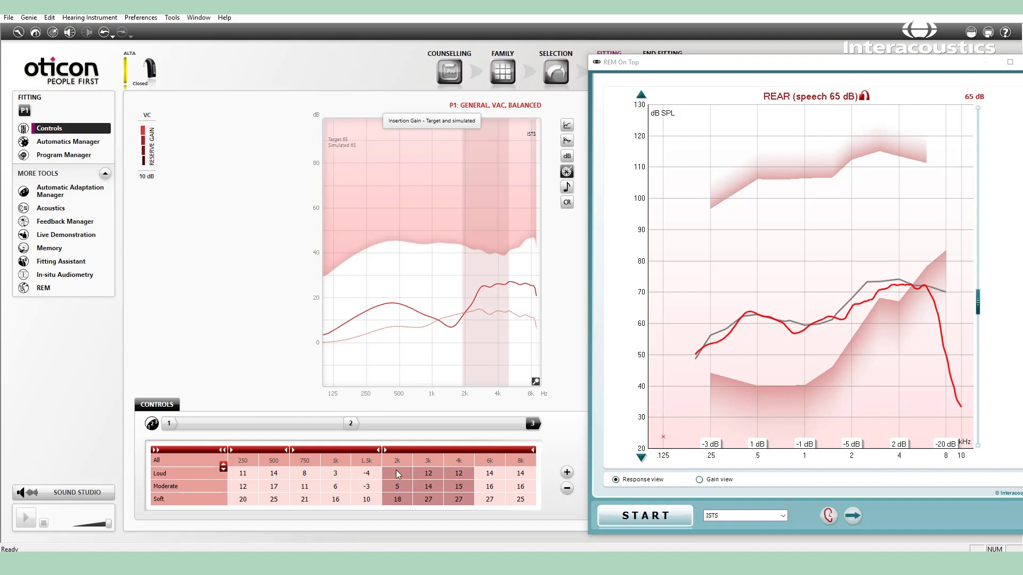
drag(397, 474, 431, 496)
click(566, 473)
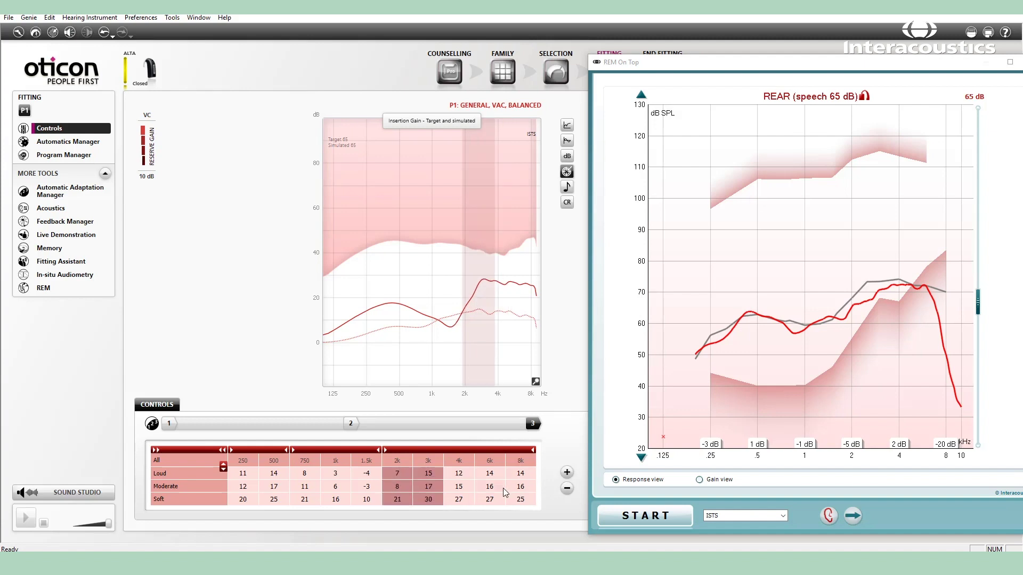
- Re-measure the 65 dB speech REAR curve live in the on-top window
click(592, 517)
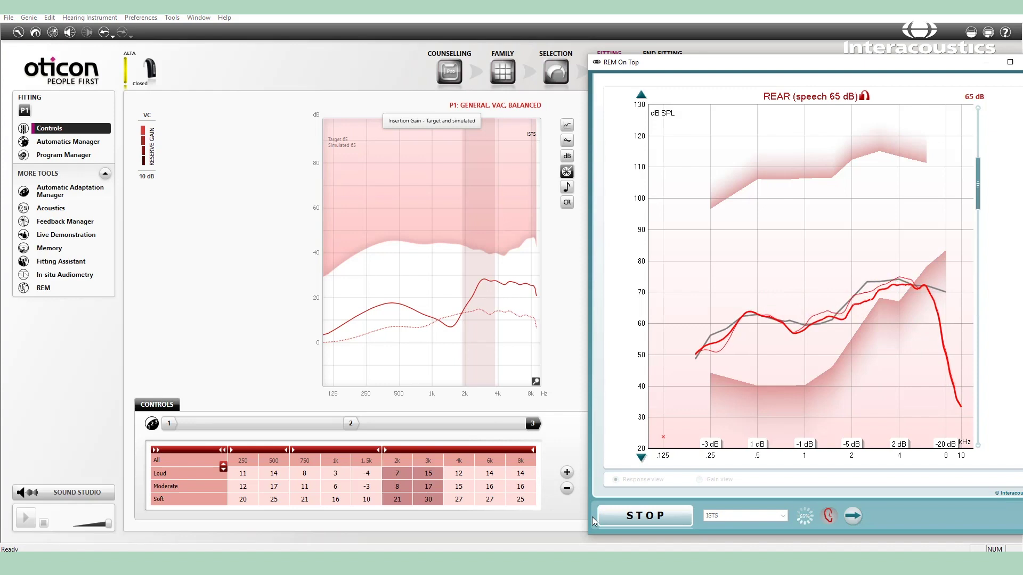
click(592, 517)
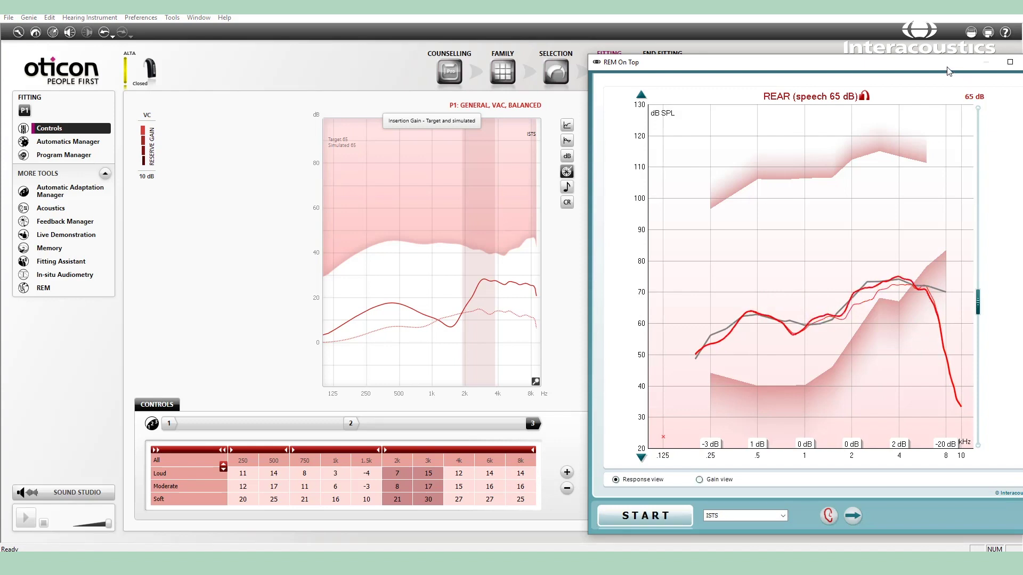
drag(955, 62, 915, 55)
- Close the on-top window and measure the REAR speech 50 dB curve
click(993, 57)
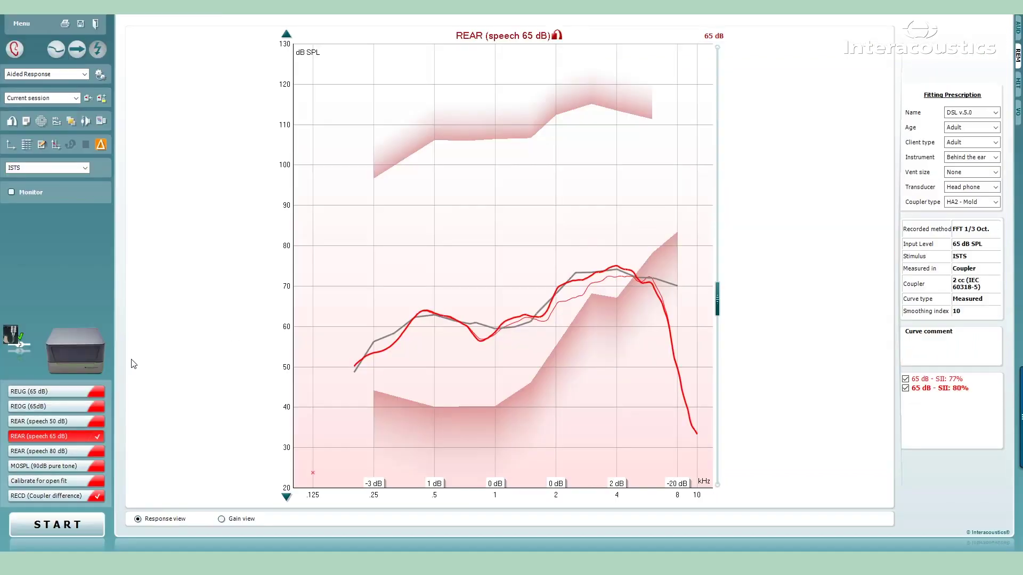
click(45, 424)
key(space)
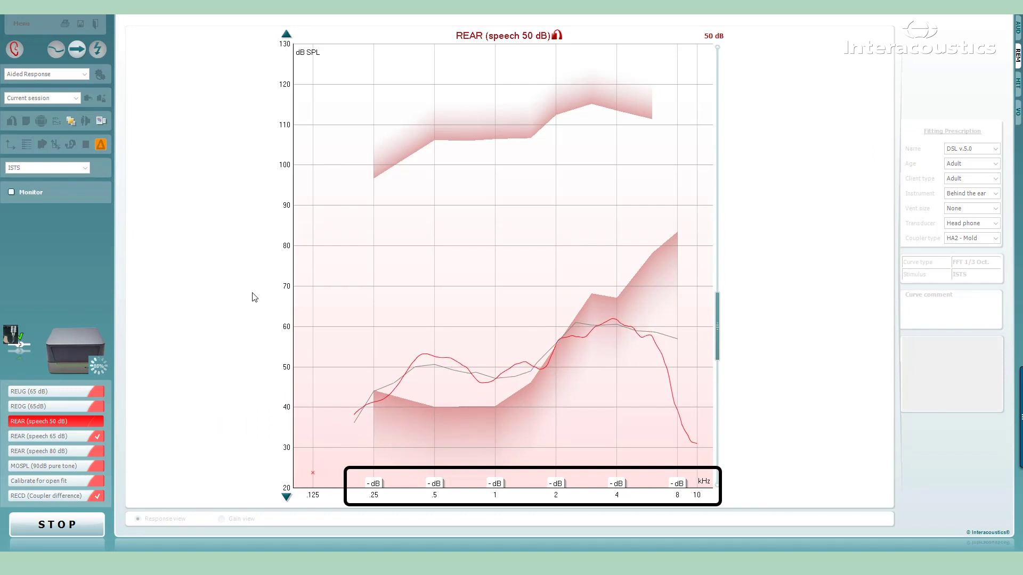
- Measure the REAR speech 80 dB curve and overlay the earlier speech curves
click(84, 450)
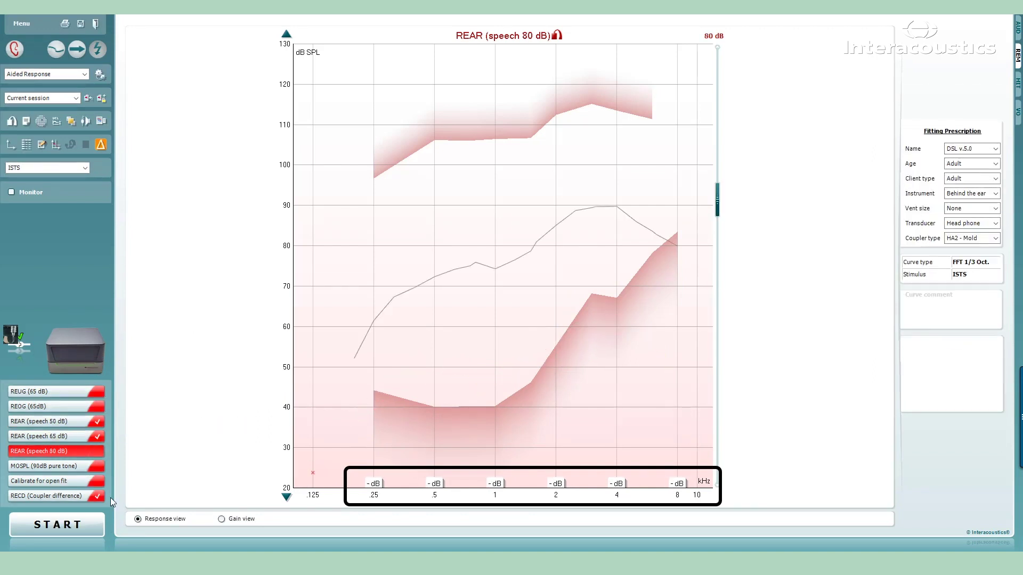
key(space)
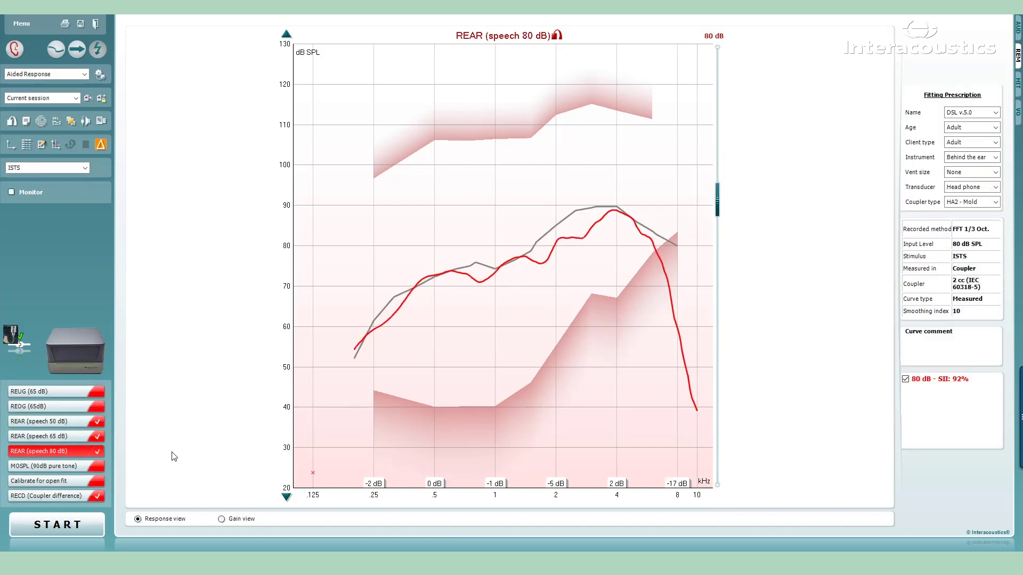
click(57, 48)
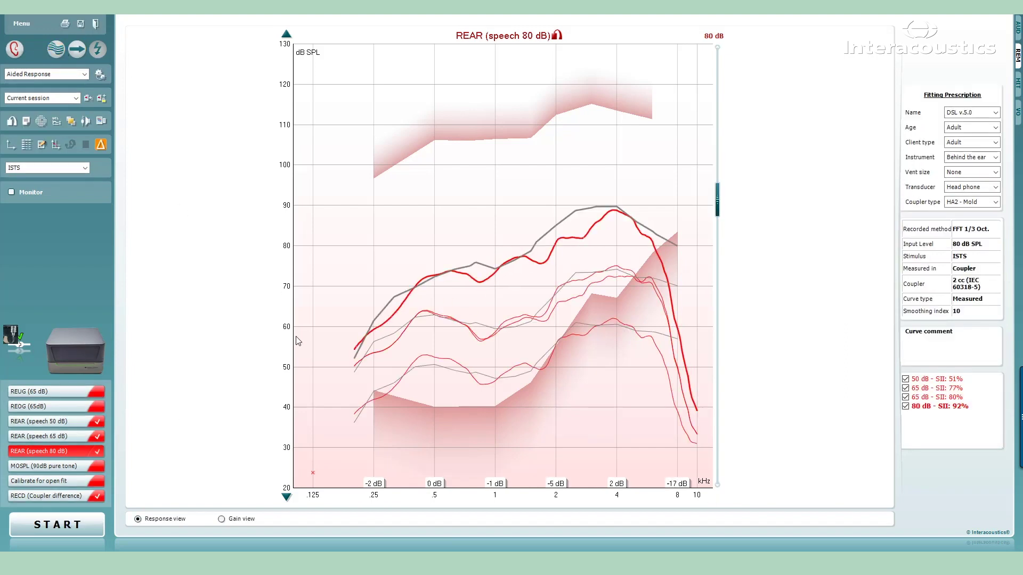
- Record the MOSPL 90 dB pure-tone curve, then overlay the 50, 65 and 80 dB REAR curves
click(70, 464)
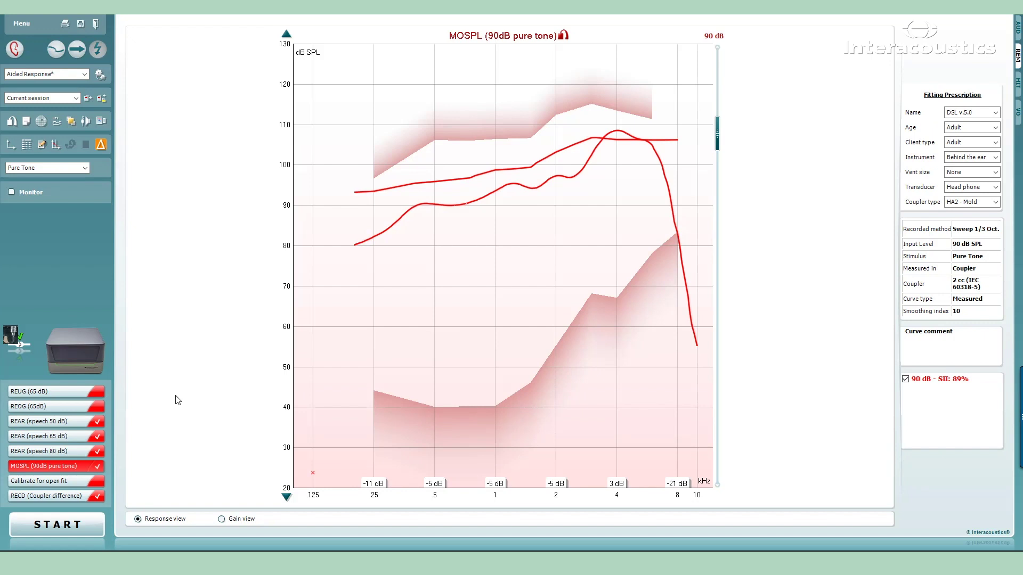
click(82, 452)
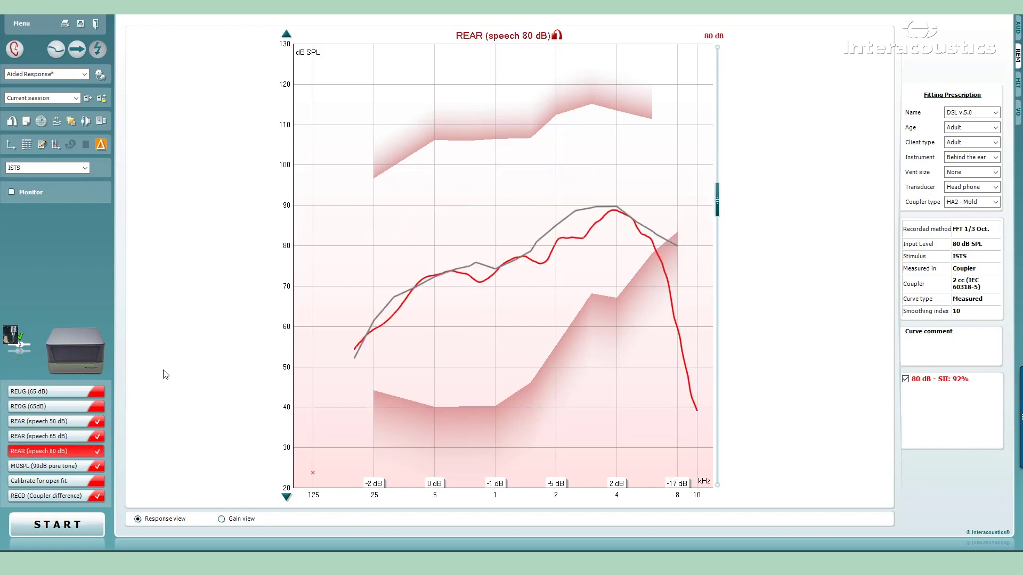
click(54, 52)
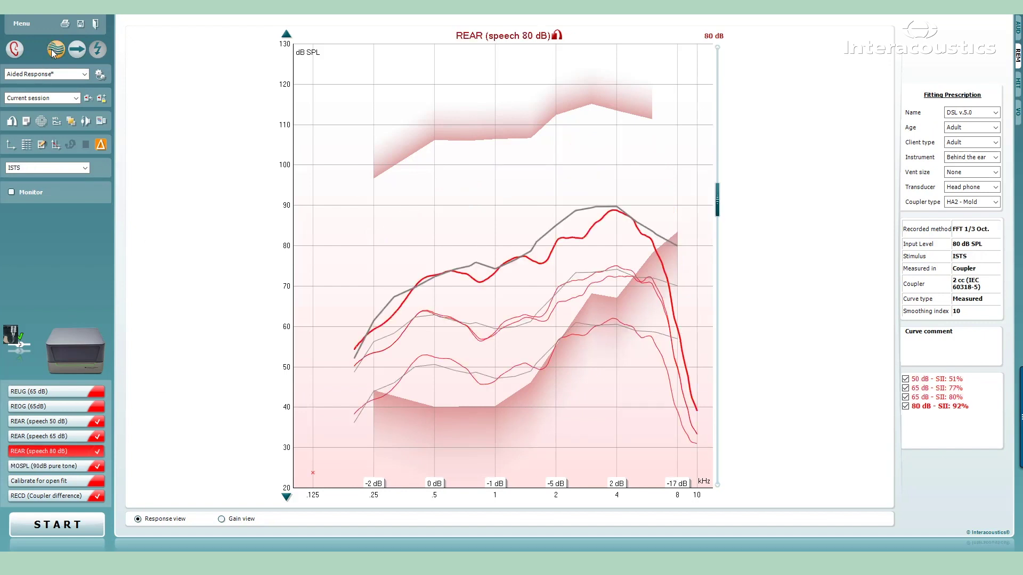